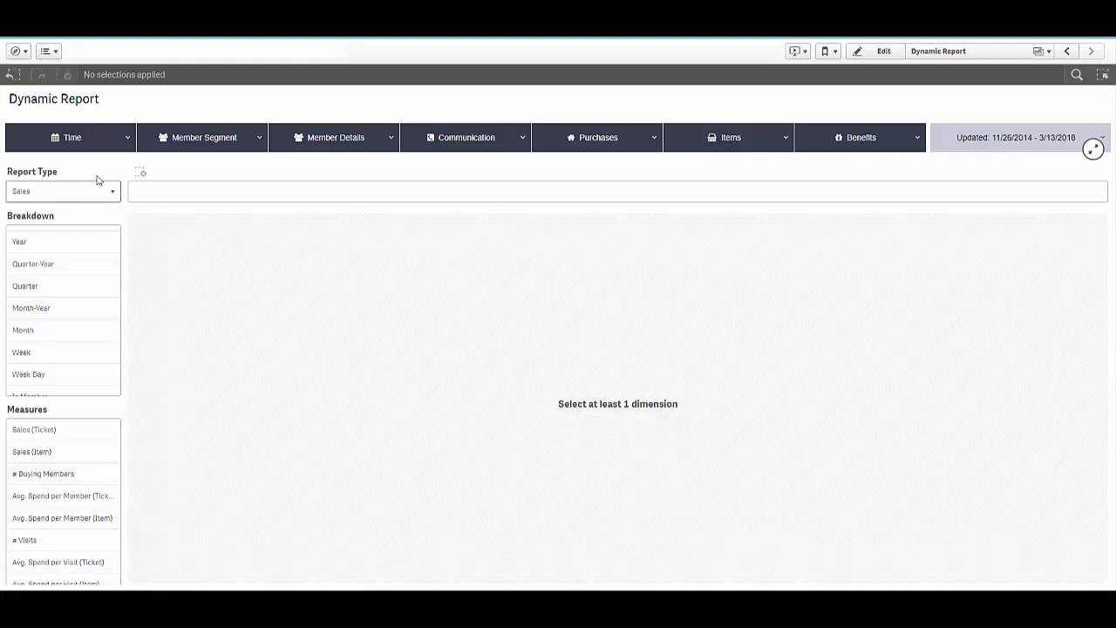
# Step: Filter the report to activity in the year 2017
pyautogui.click(128, 145)
pyautogui.click(129, 168)
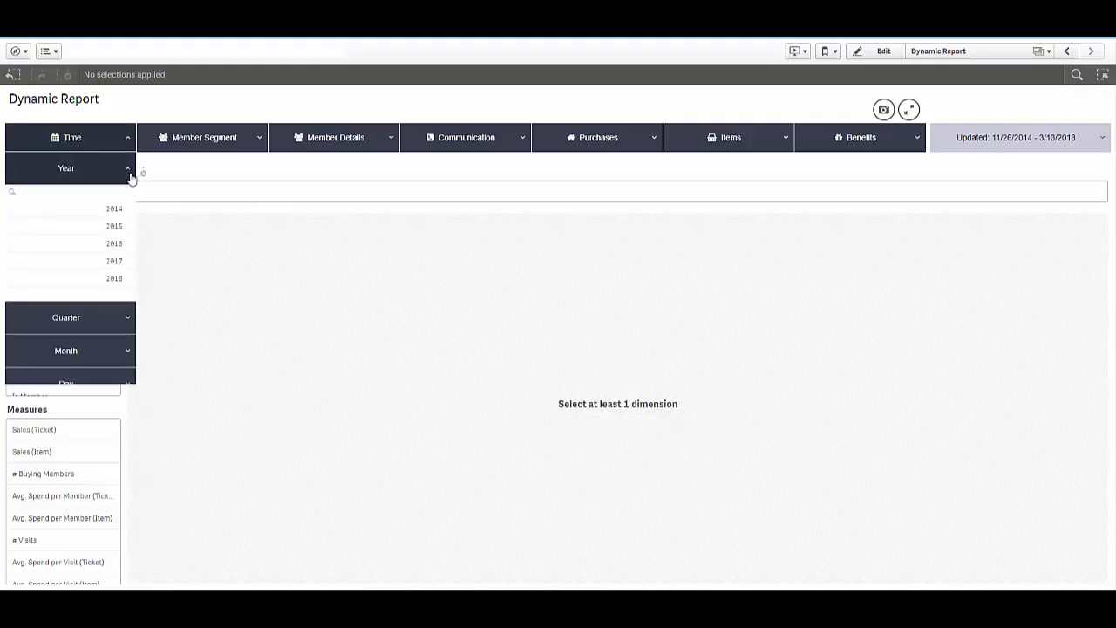
pyautogui.click(118, 259)
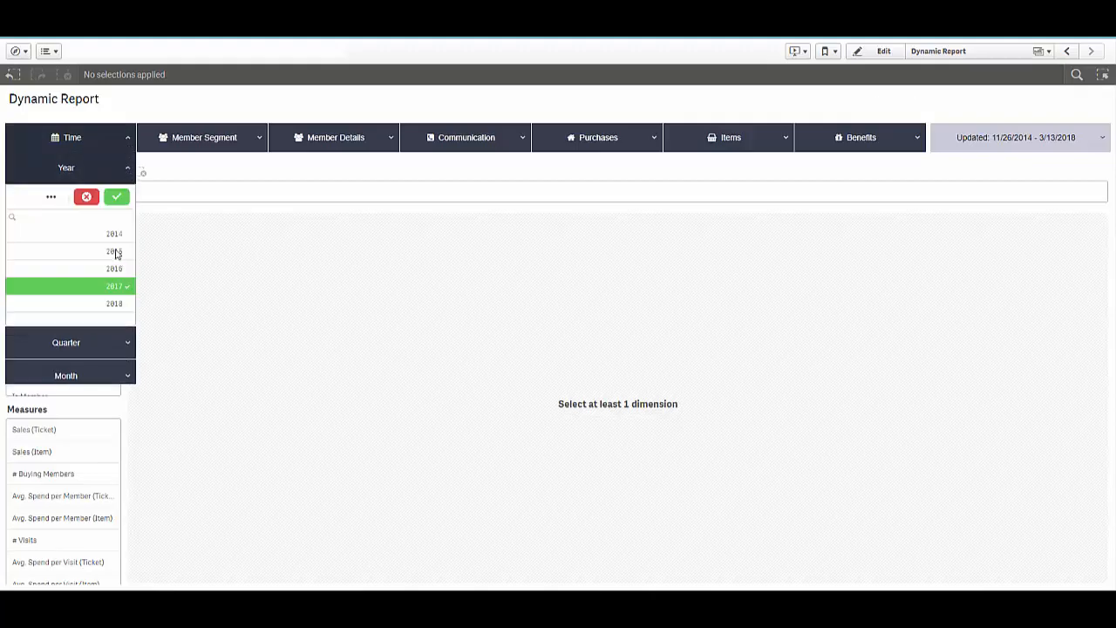
pyautogui.click(116, 197)
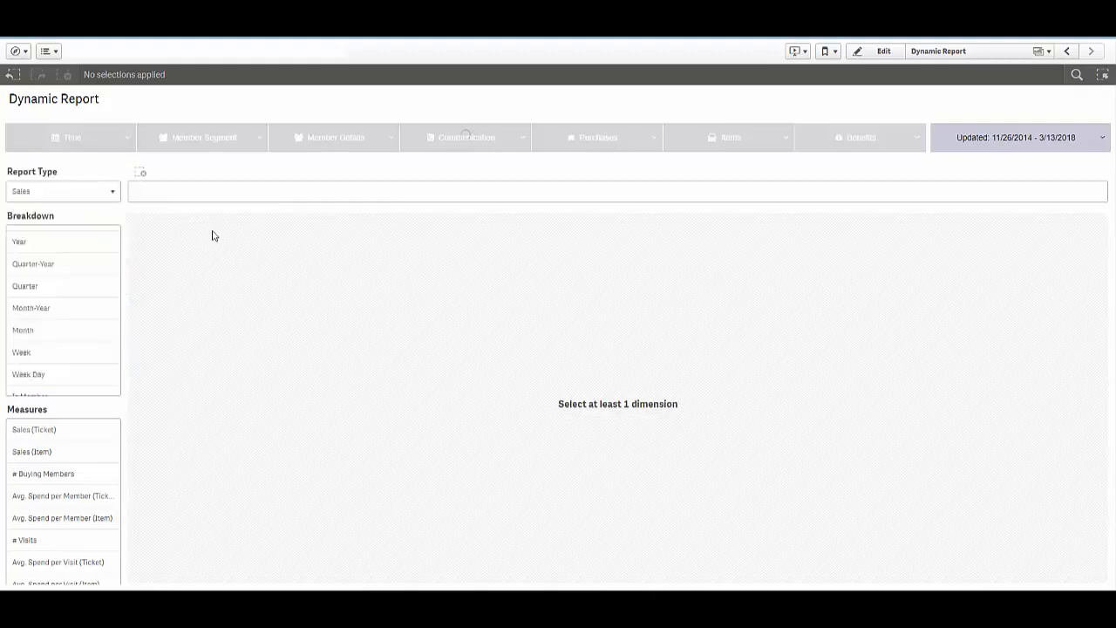
# Step: Break down sales by Quarter with the measures Sales (Ticket), # Buying Members, # Visits and Visit Frequency
pyautogui.click(32, 288)
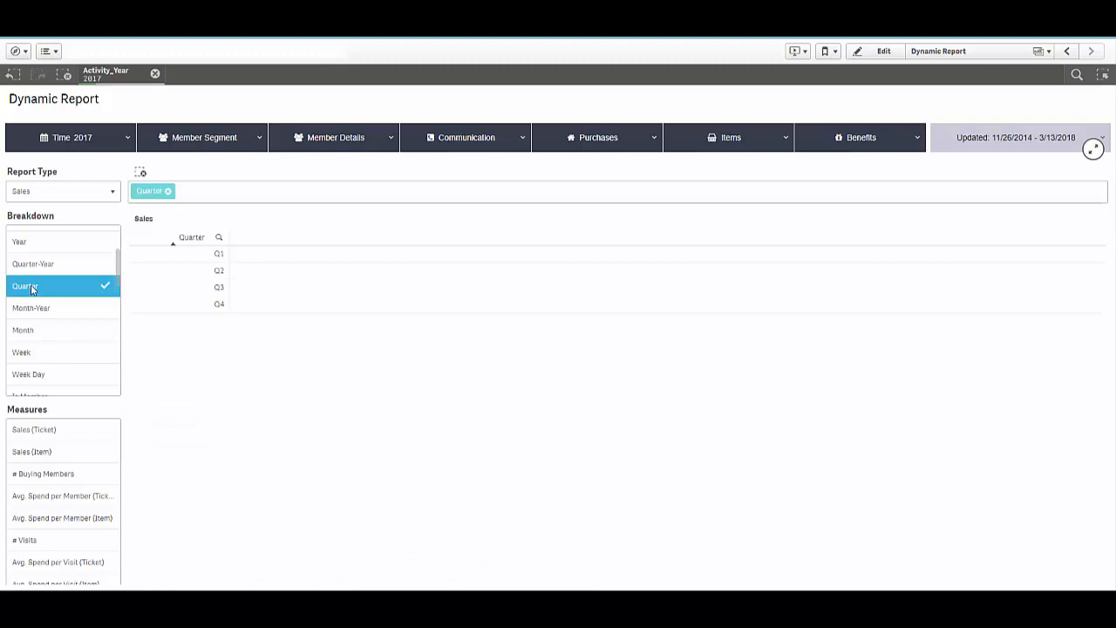
pyautogui.click(55, 431)
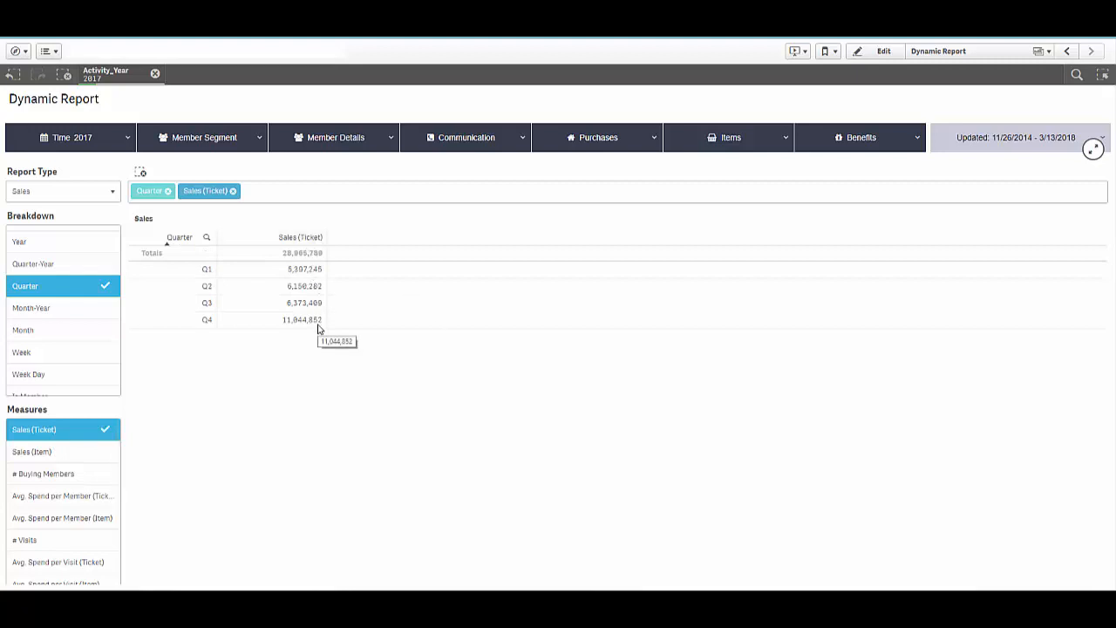
pyautogui.click(49, 475)
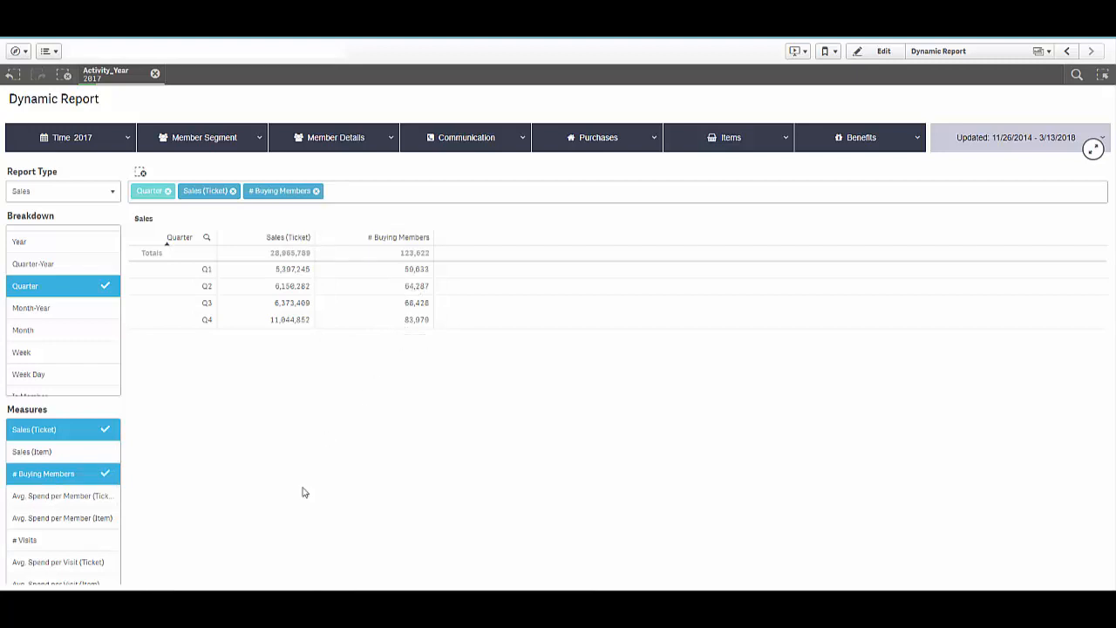
pyautogui.click(79, 544)
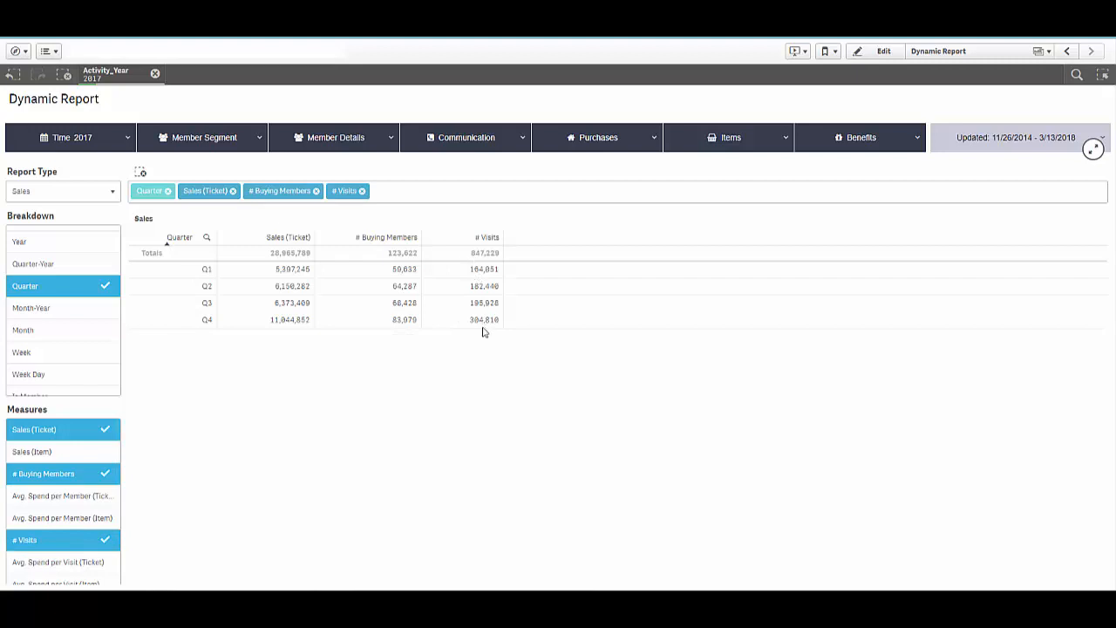
pyautogui.scroll(-1, 84, 562)
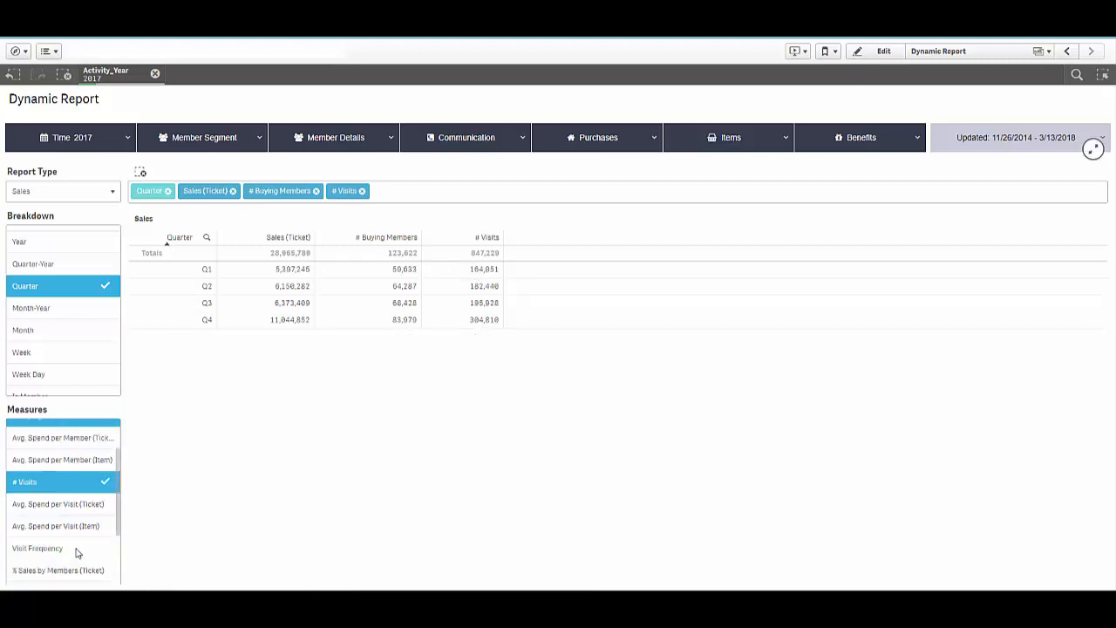
pyautogui.click(50, 552)
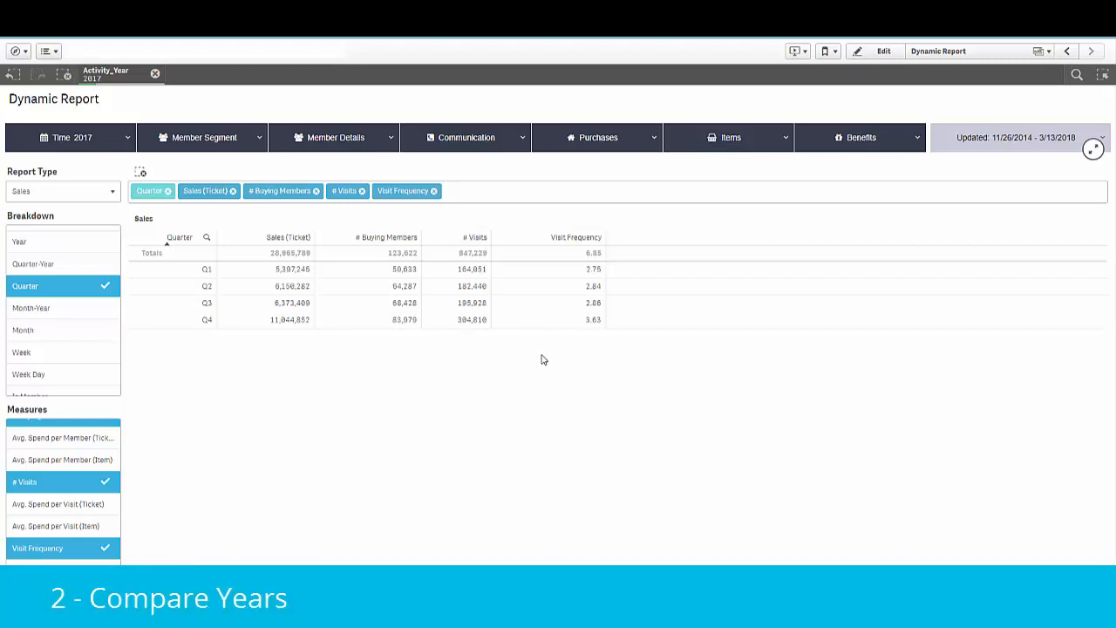
# Step: Clear the 2017 year filter and replace the Quarter breakdown with Year
pyautogui.click(156, 75)
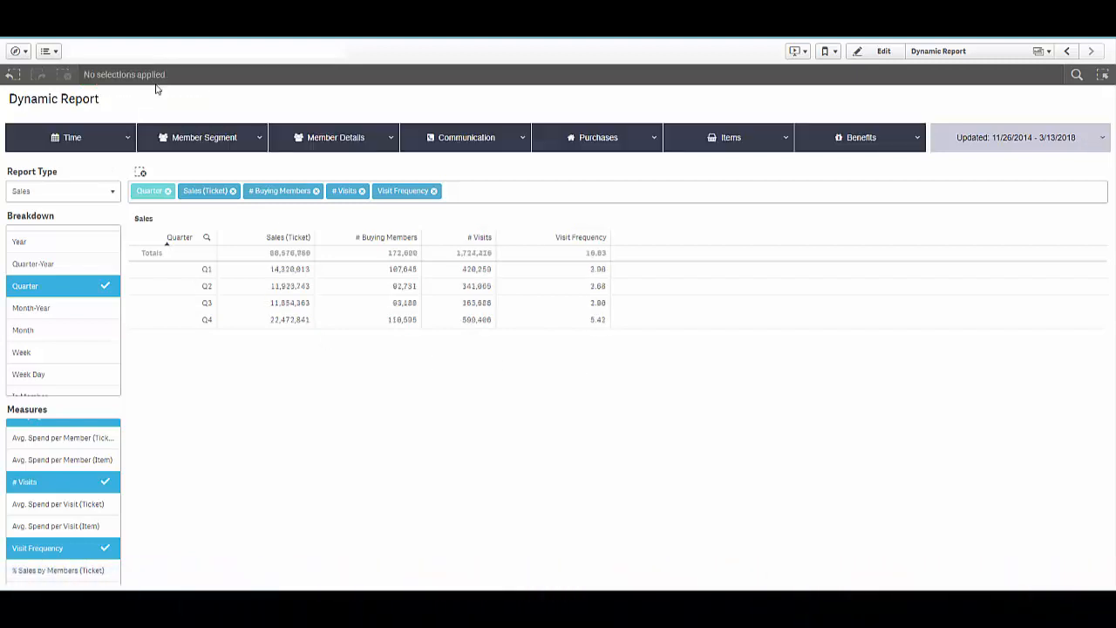
pyautogui.click(167, 191)
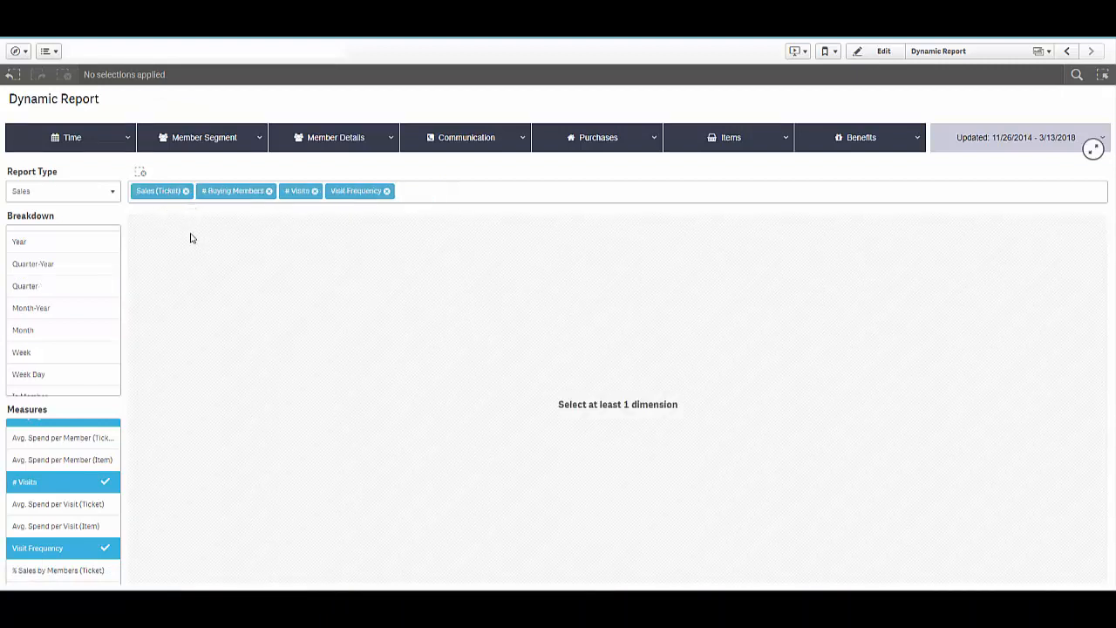
pyautogui.click(55, 241)
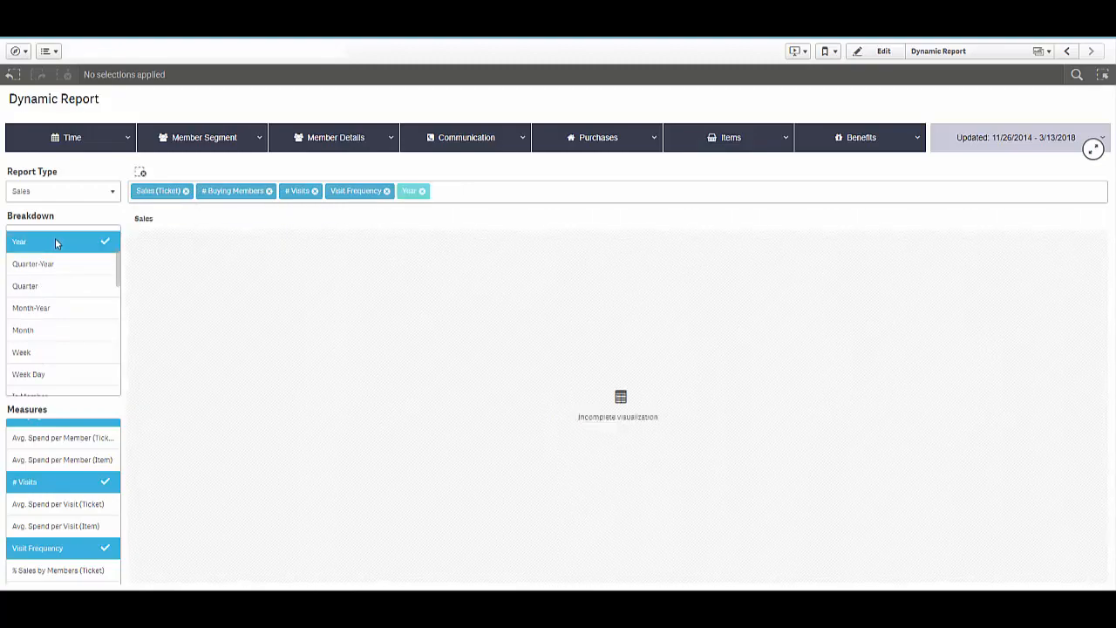
# Step: Add the Month breakdown directly after Year and sort the table by month from January onward
pyautogui.click(23, 333)
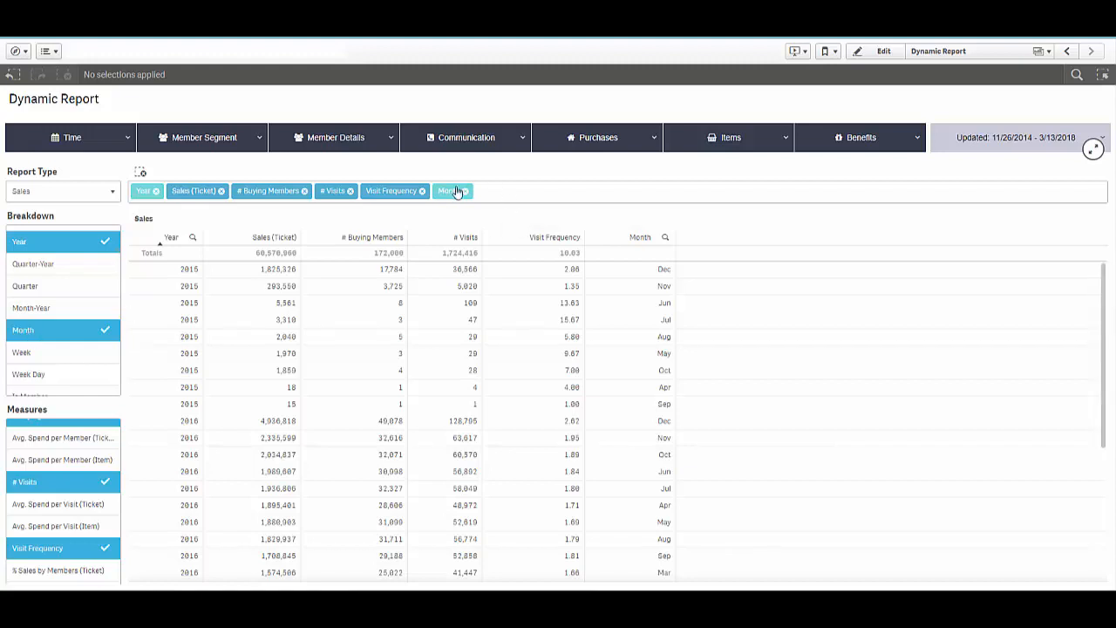
pyautogui.moveTo(455, 191); pyautogui.dragTo(187, 194)
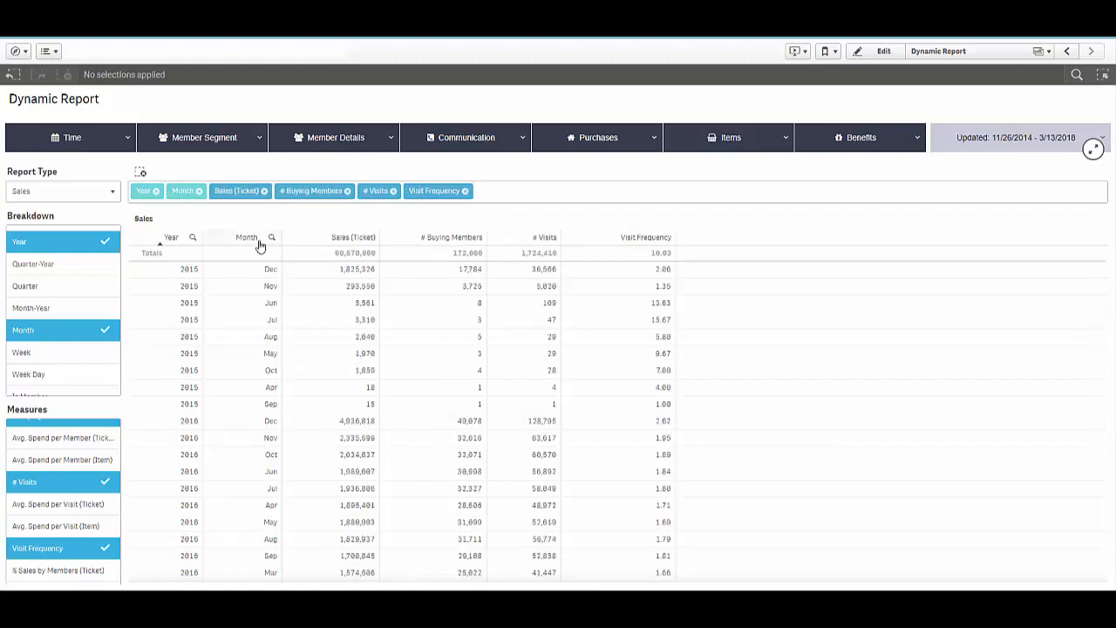
pyautogui.click(256, 241)
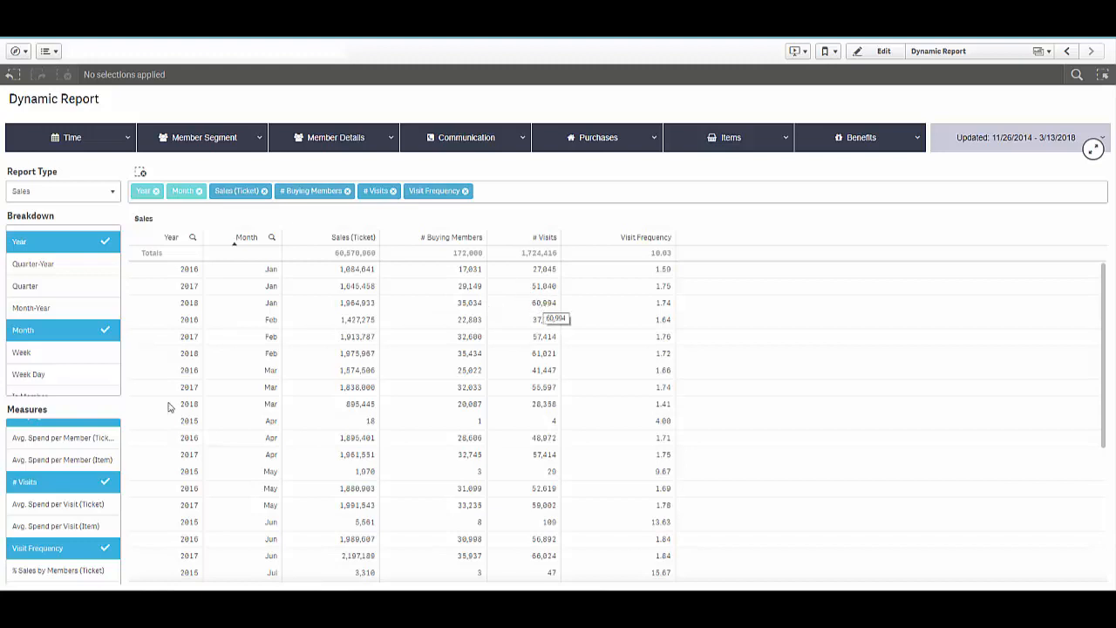
# Step: Add the ticket-based Avg. Spend per Member and Avg. Spend per Visit measures to the year and month comparison
pyautogui.scroll(3, 118, 518)
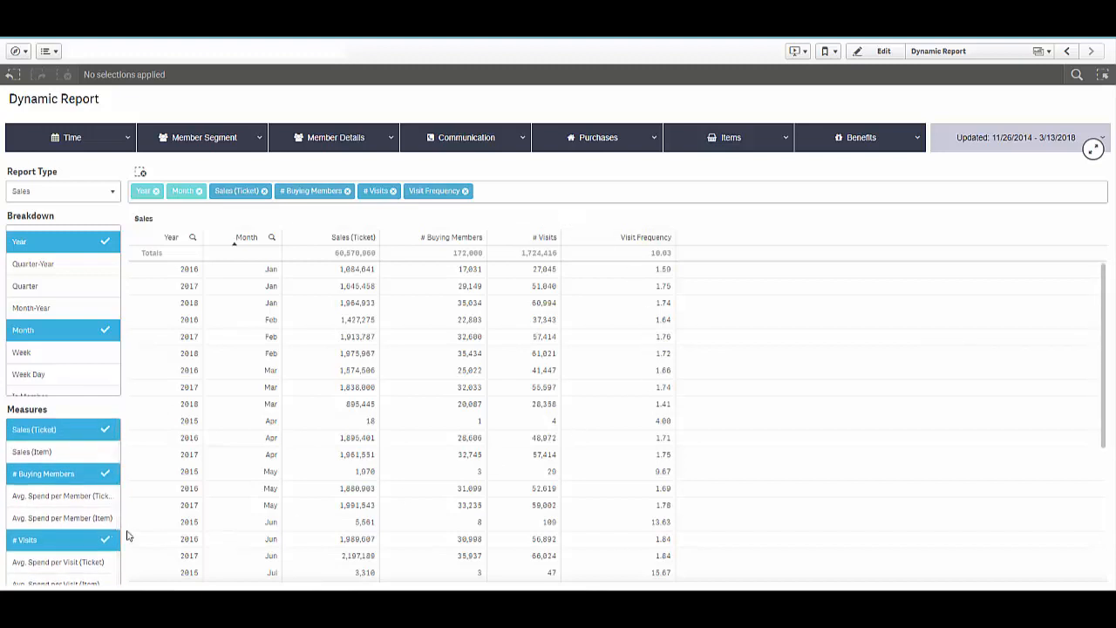
pyautogui.scroll(-2, 117, 500)
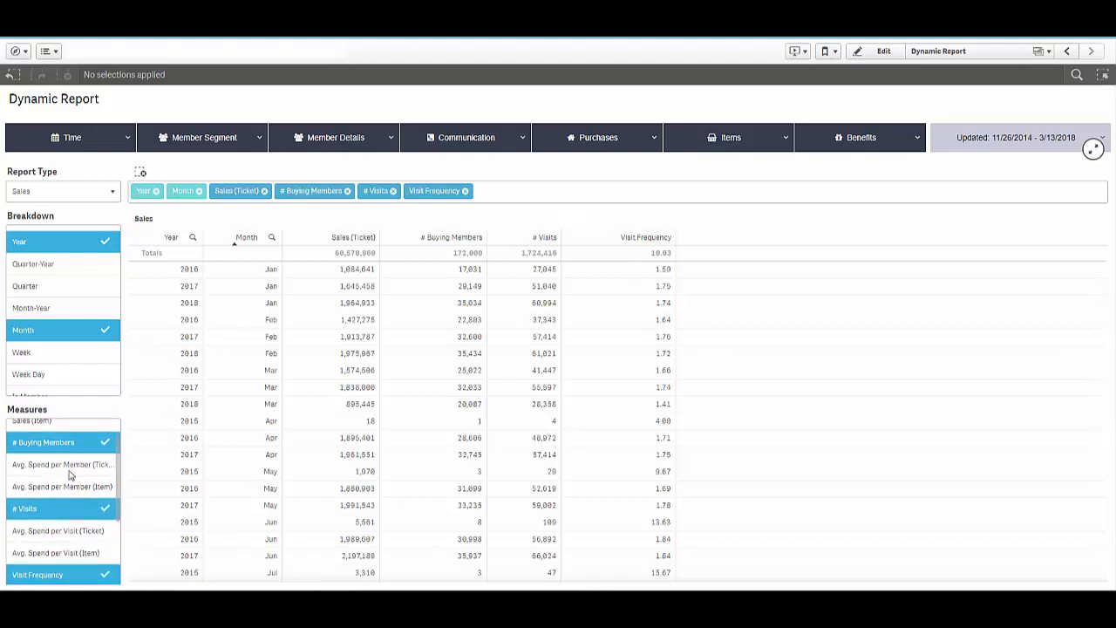
pyautogui.click(117, 467)
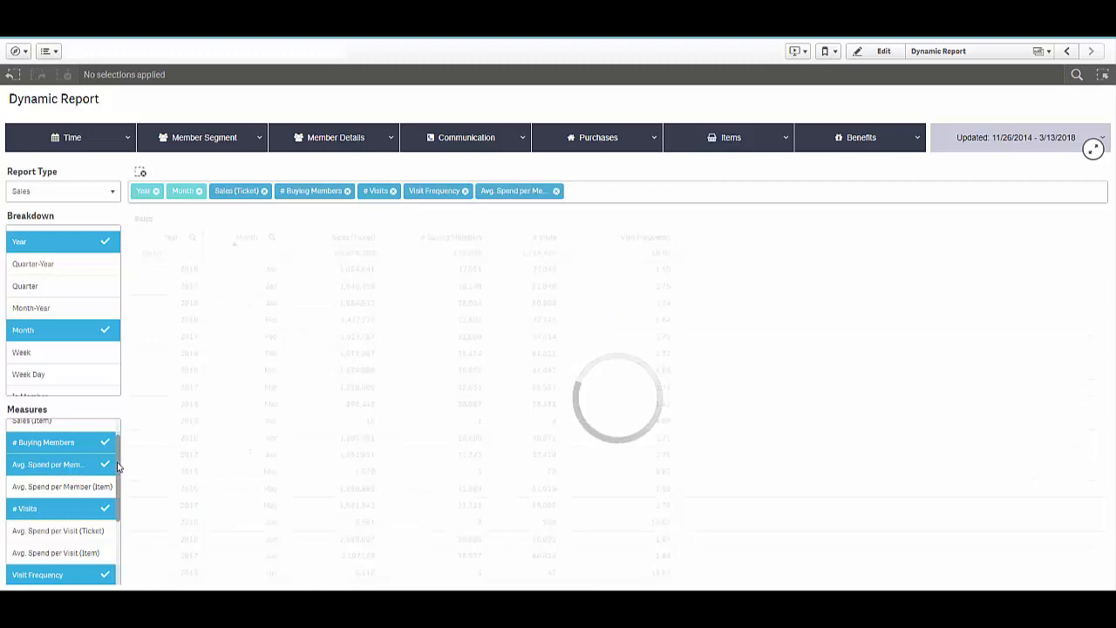
pyautogui.scroll(-1, 87, 488)
pyautogui.click(49, 497)
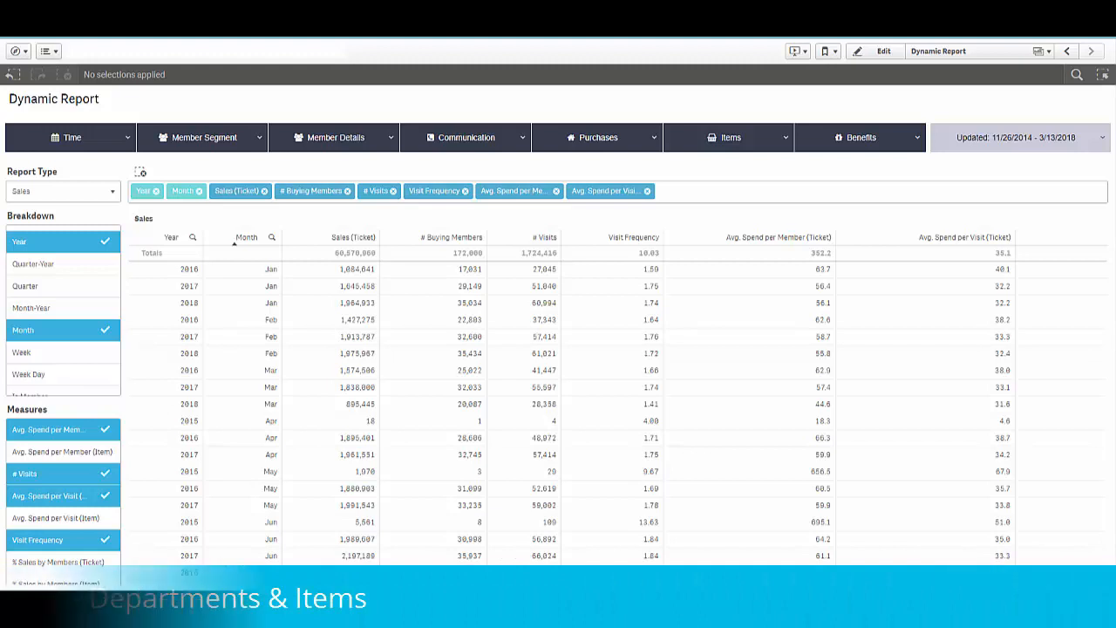
# Step: Remove all selected measures and the Year and Month breakdowns to empty the report
pyautogui.click(647, 190)
pyautogui.click(556, 190)
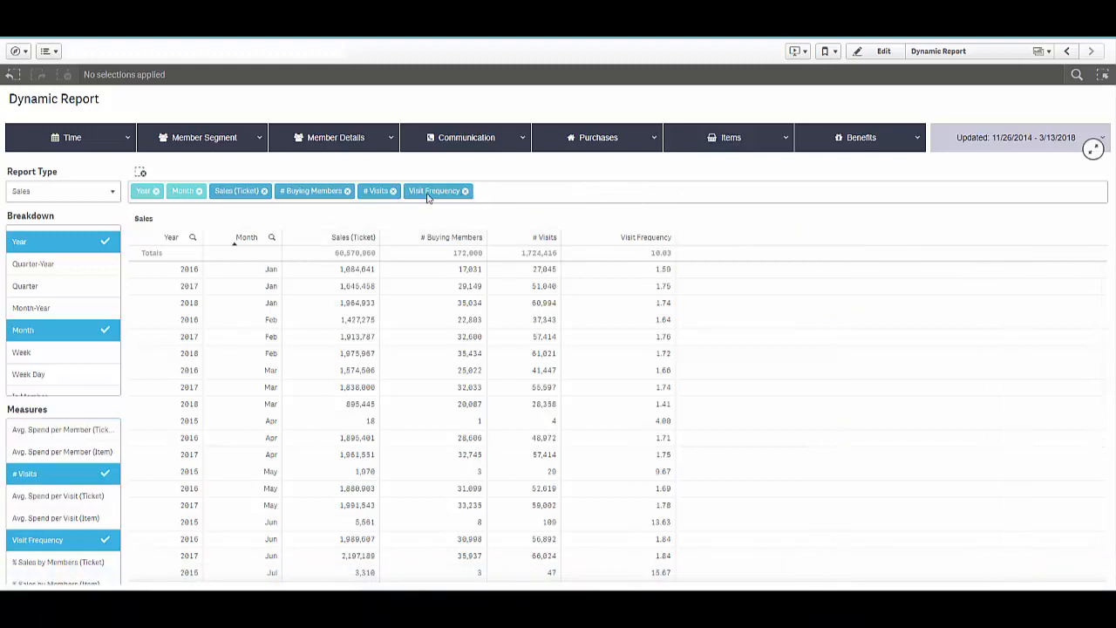
pyautogui.click(464, 190)
pyautogui.click(392, 190)
pyautogui.click(347, 190)
pyautogui.click(264, 190)
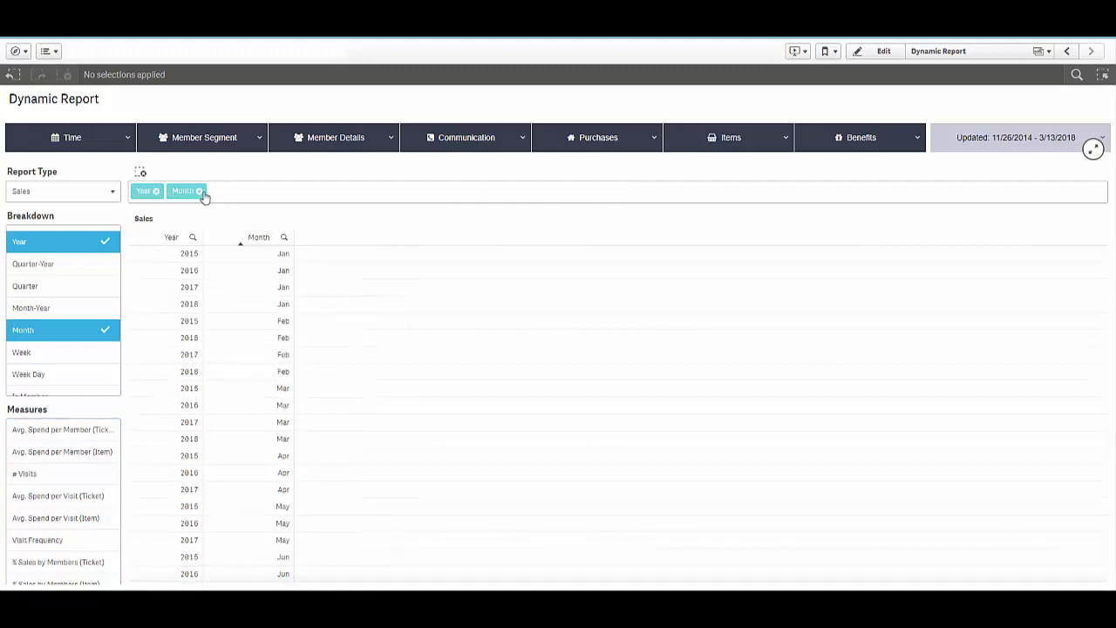
pyautogui.click(156, 190)
pyautogui.click(163, 191)
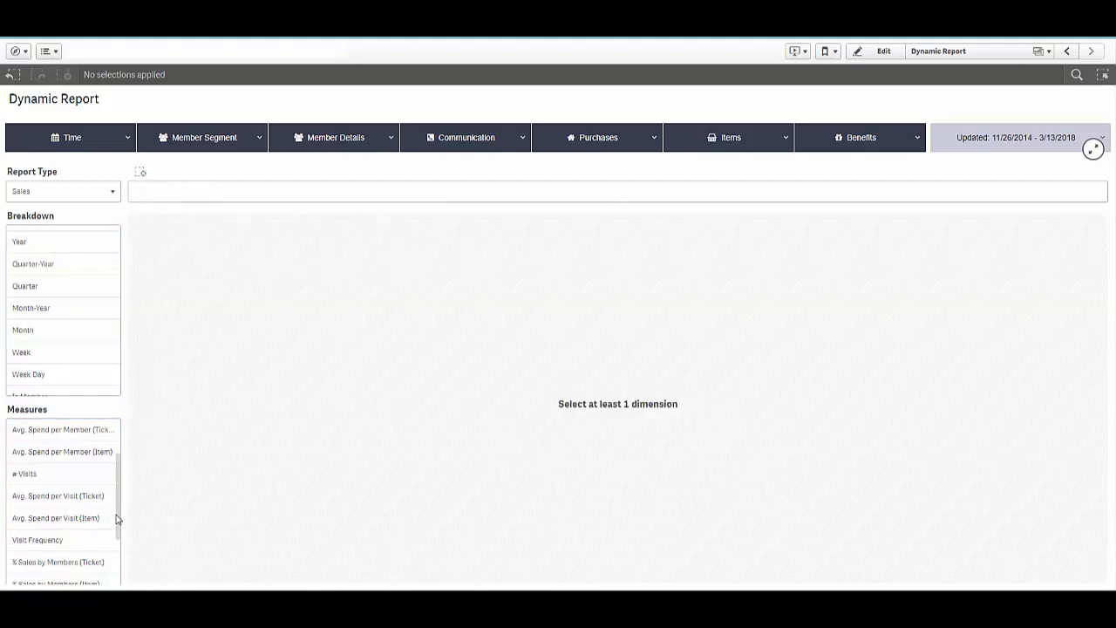
# Step: Break down the report by Department Code with the Sales (Item) measure, sorted by highest item sales
pyautogui.moveTo(116, 273); pyautogui.dragTo(102, 249)
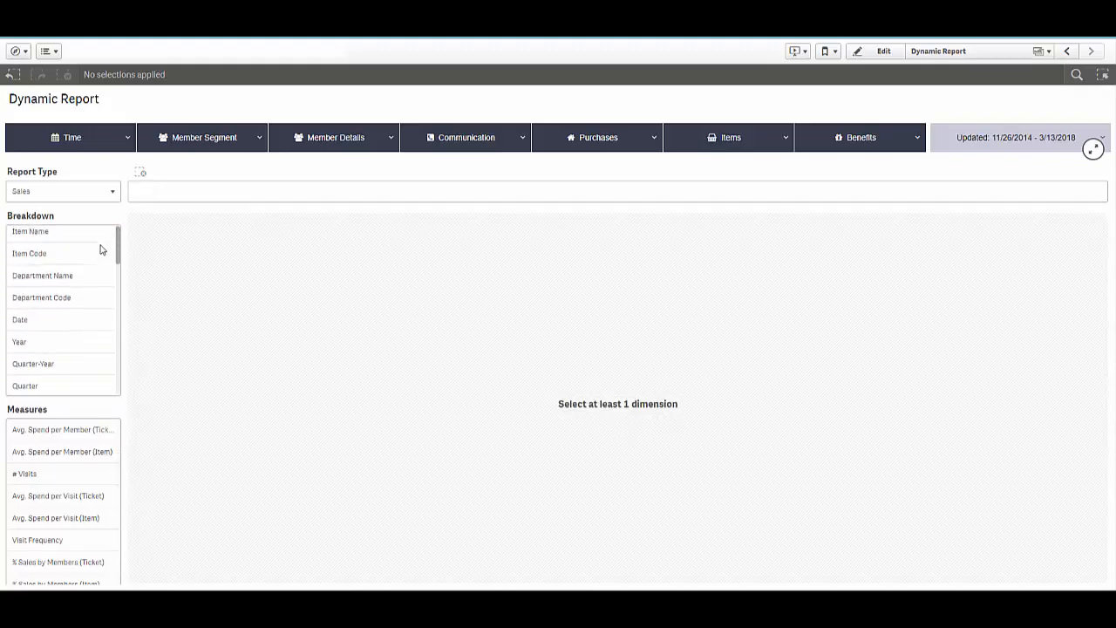
pyautogui.click(50, 299)
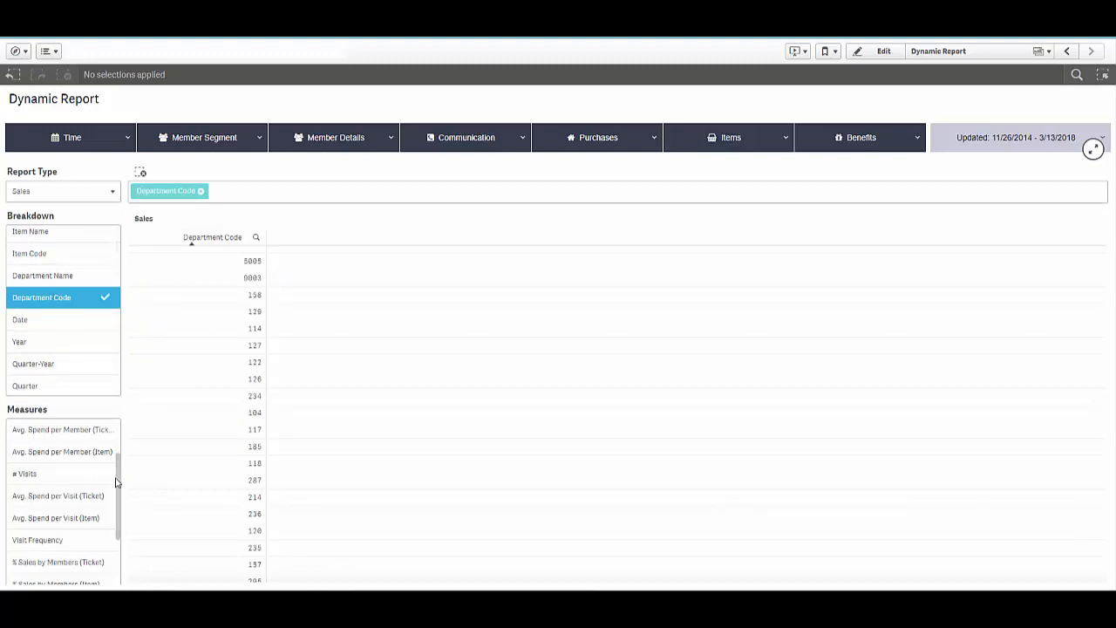
pyautogui.scroll(3, 116, 483)
pyautogui.click(44, 452)
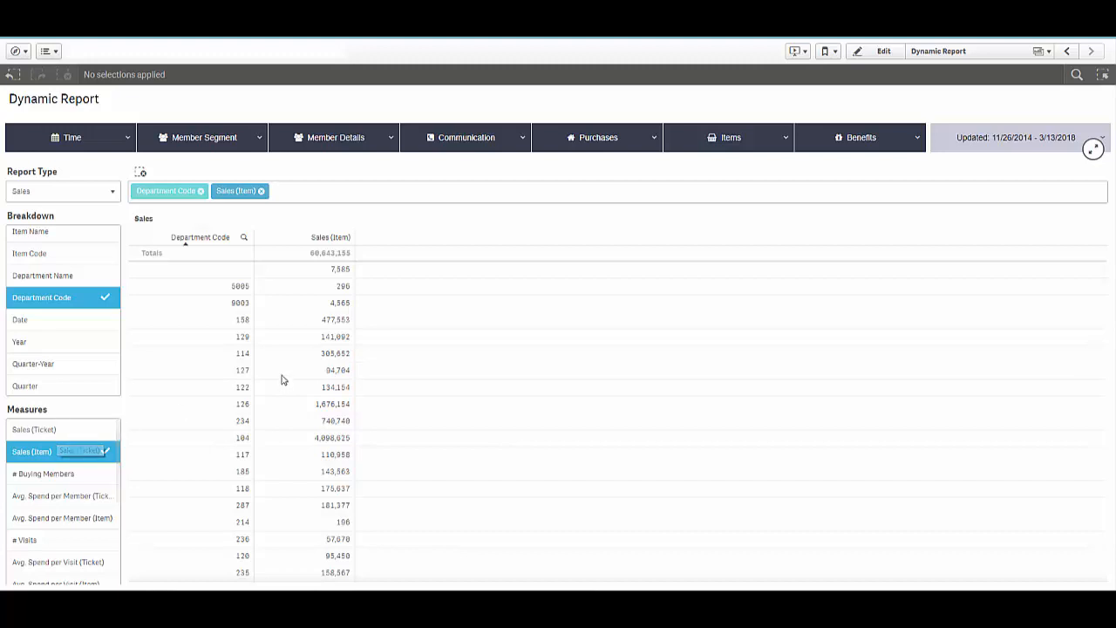
pyautogui.click(334, 239)
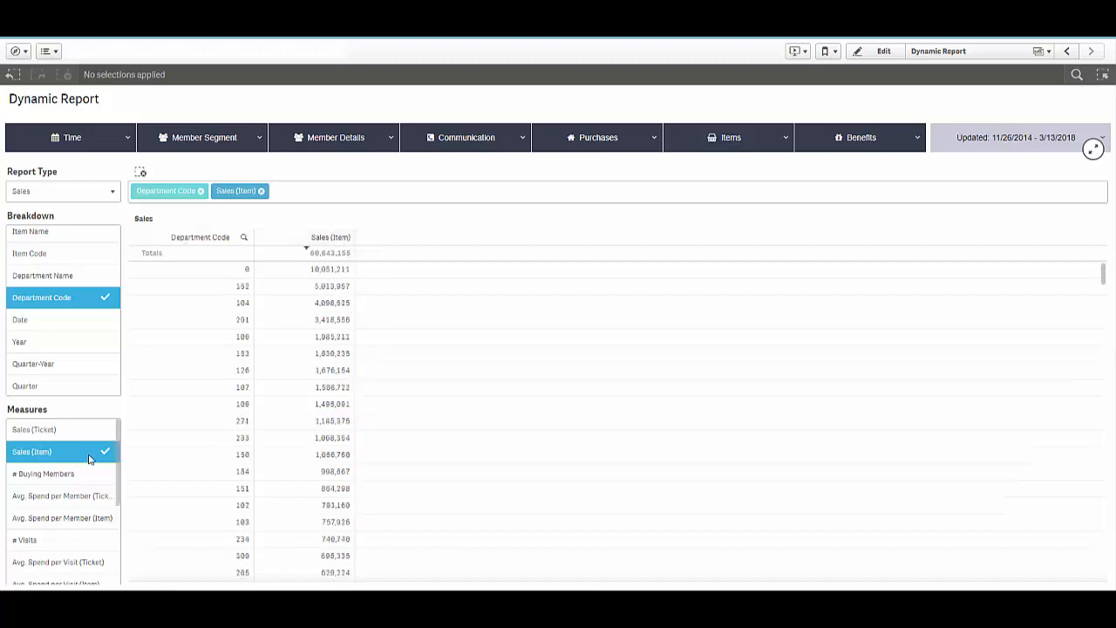
# Step: Add the # Units Sold measure and sort the departments by most units sold
pyautogui.scroll(-5, 58, 558)
pyautogui.click(58, 578)
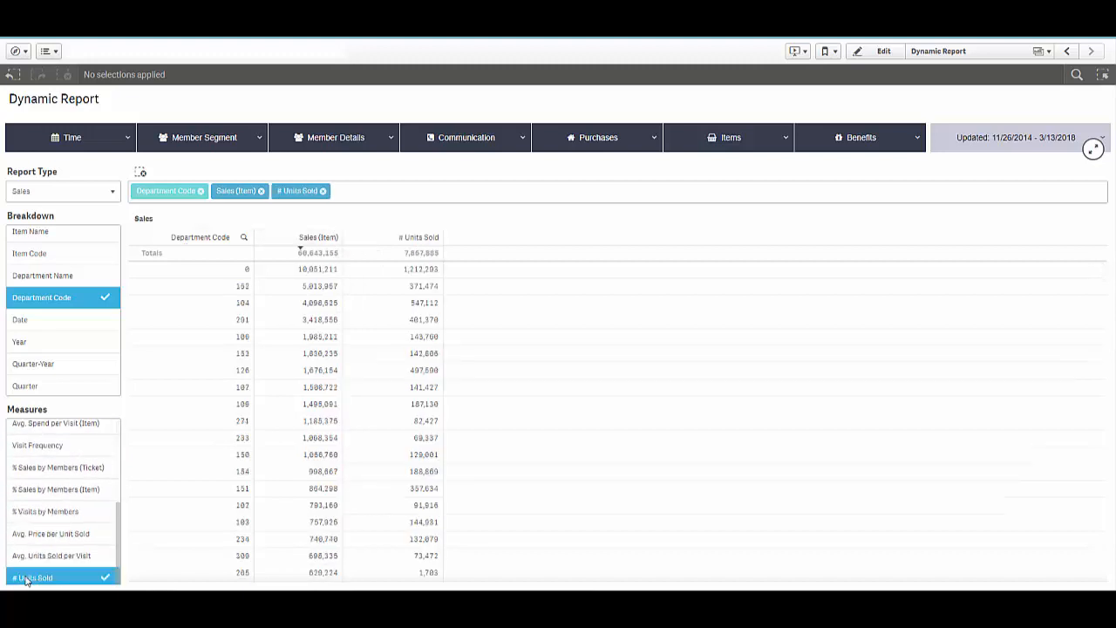
pyautogui.click(411, 239)
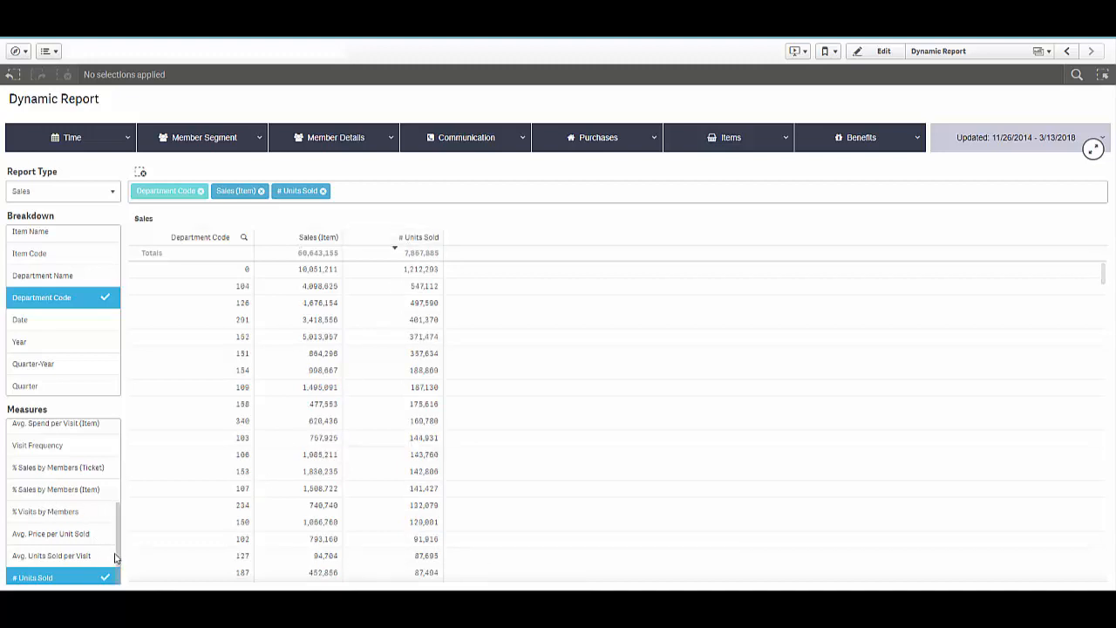
# Step: Add the # Buying Members measure to the department report, leaving Avg. Spend per Member (Ticket) unselected
pyautogui.moveTo(113, 536); pyautogui.dragTo(116, 456)
pyautogui.click(61, 496)
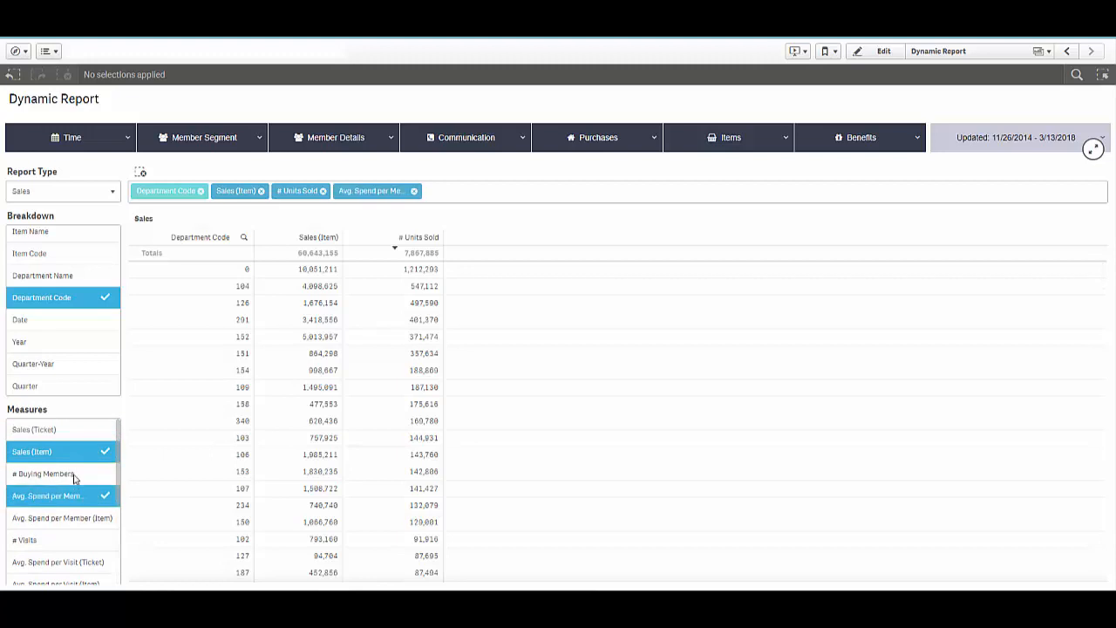
pyautogui.click(44, 473)
pyautogui.click(61, 495)
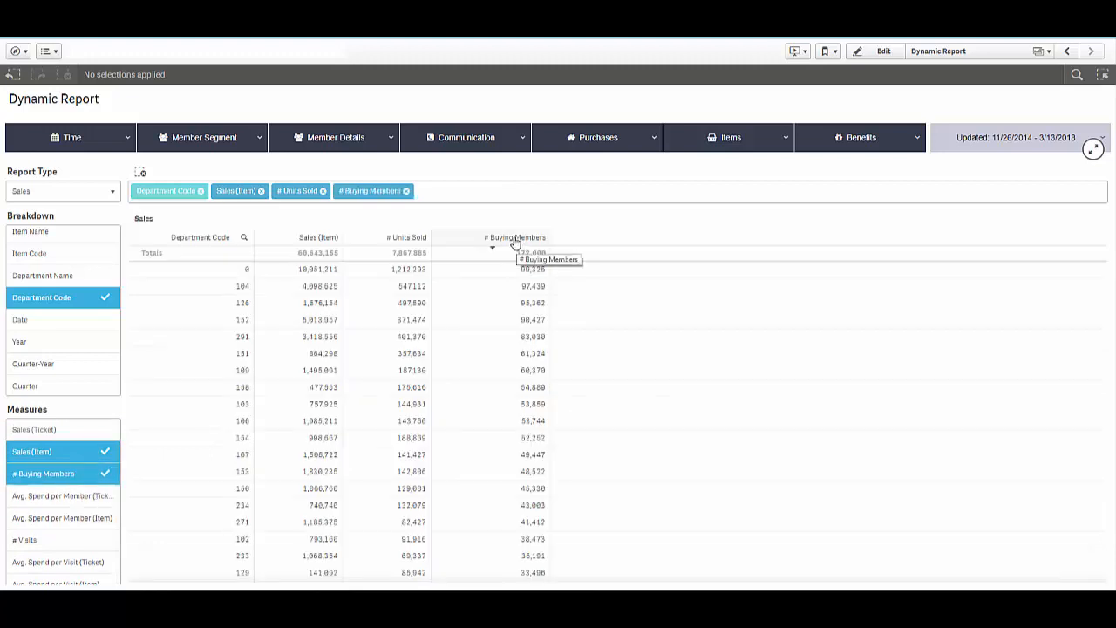